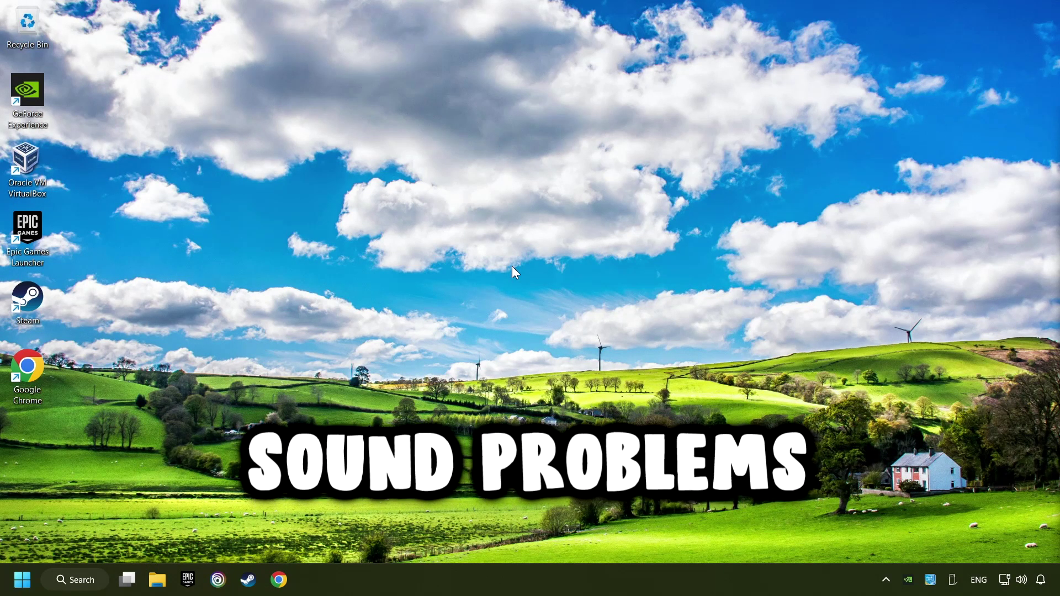
Switch the Quick Settings sound output to GABOFIX Speaker (USB Audio Device) and close the panel.
{"action": "left_click", "coordinate": [1024, 583]}
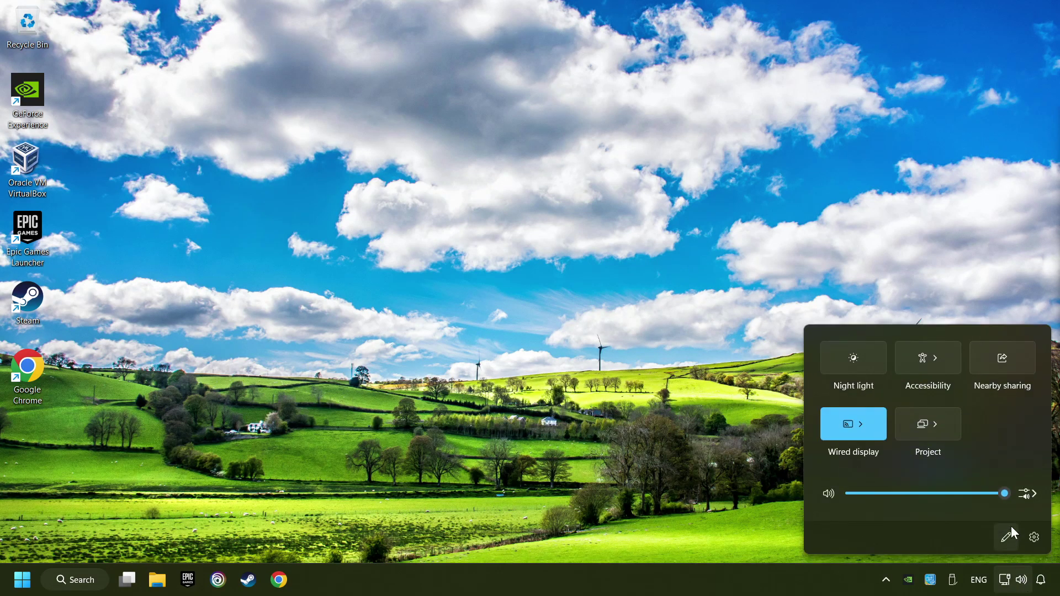
{"action": "left_click", "coordinate": [1028, 497]}
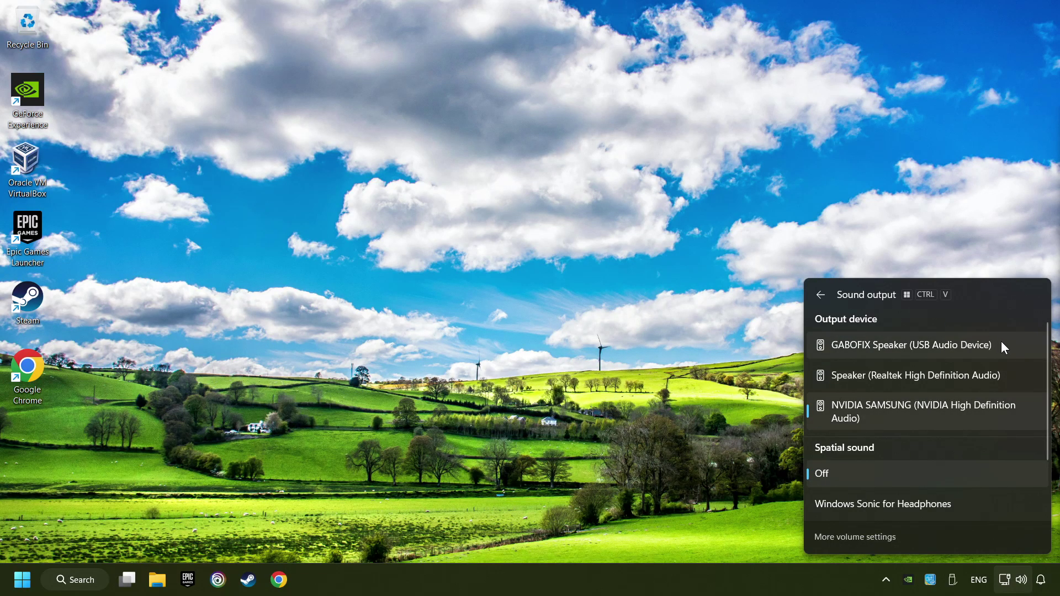
{"action": "left_click", "coordinate": [1021, 345]}
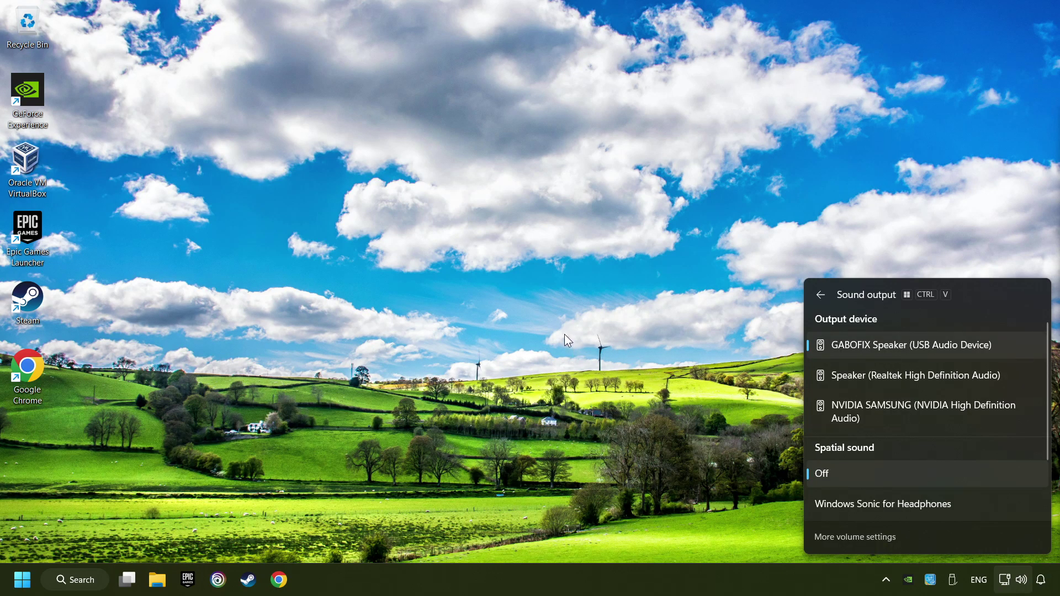
{"action": "left_click", "coordinate": [546, 300]}
{"action": "left_click", "coordinate": [22, 579]}
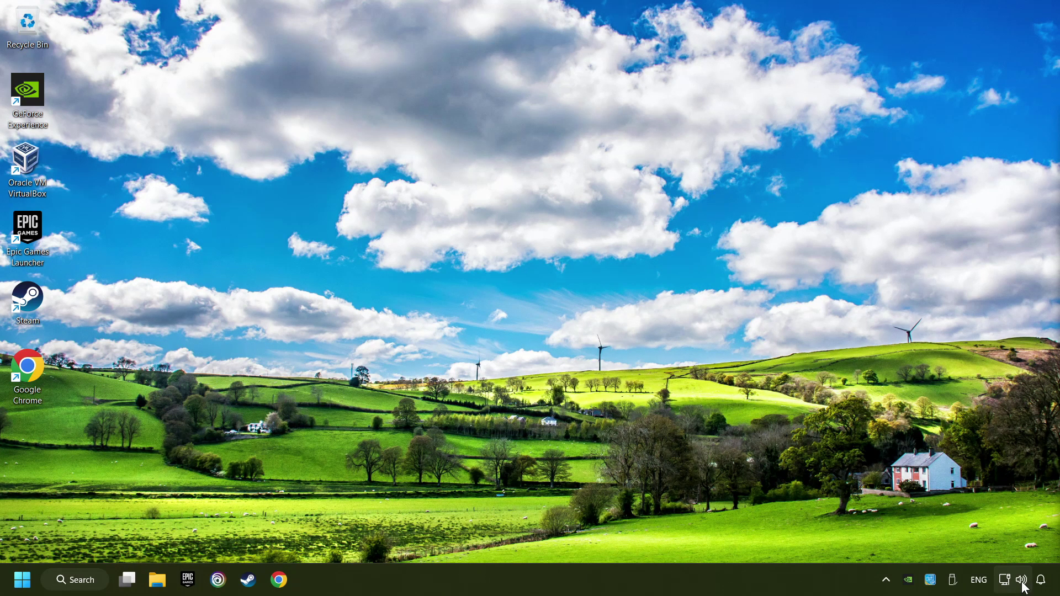
Reset device and app volumes to recommended defaults in the Volume mixer, then close Settings.
{"action": "right_click", "coordinate": [1023, 580]}
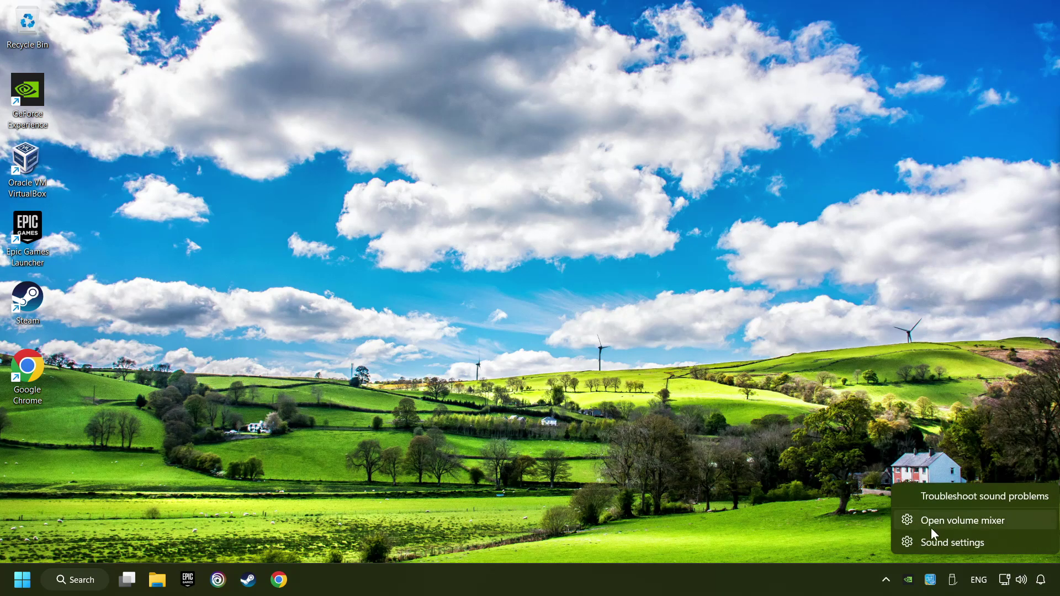
{"action": "left_click", "coordinate": [1026, 519]}
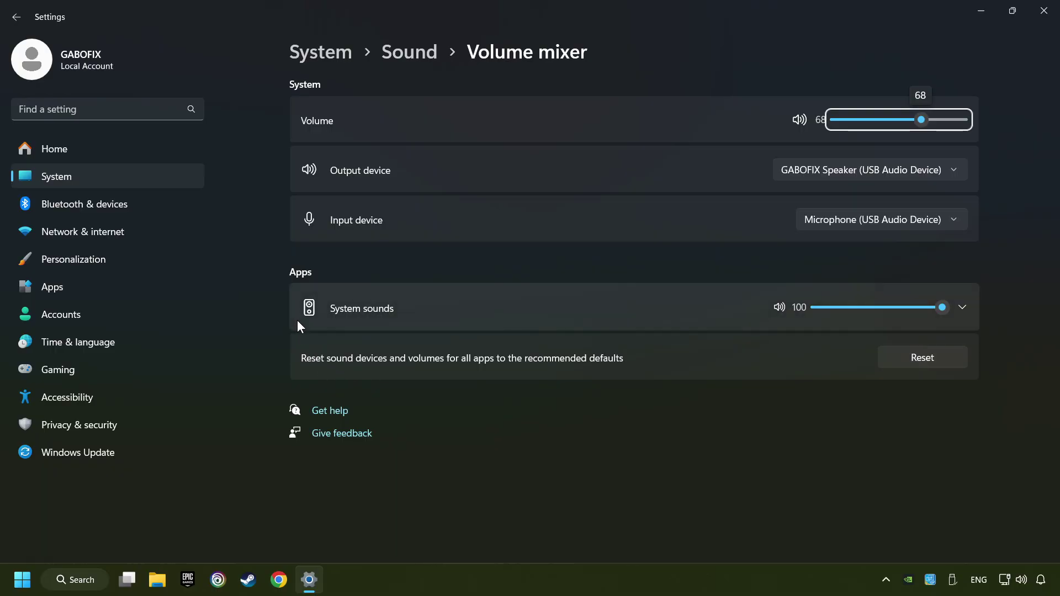
{"action": "left_click", "coordinate": [925, 363]}
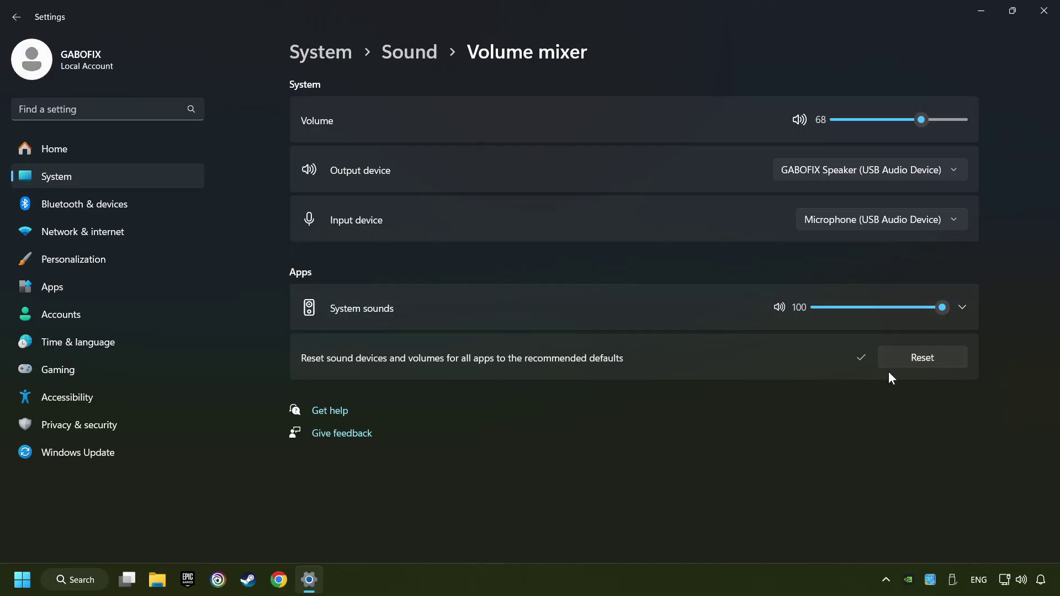
{"action": "left_click", "coordinate": [1043, 15]}
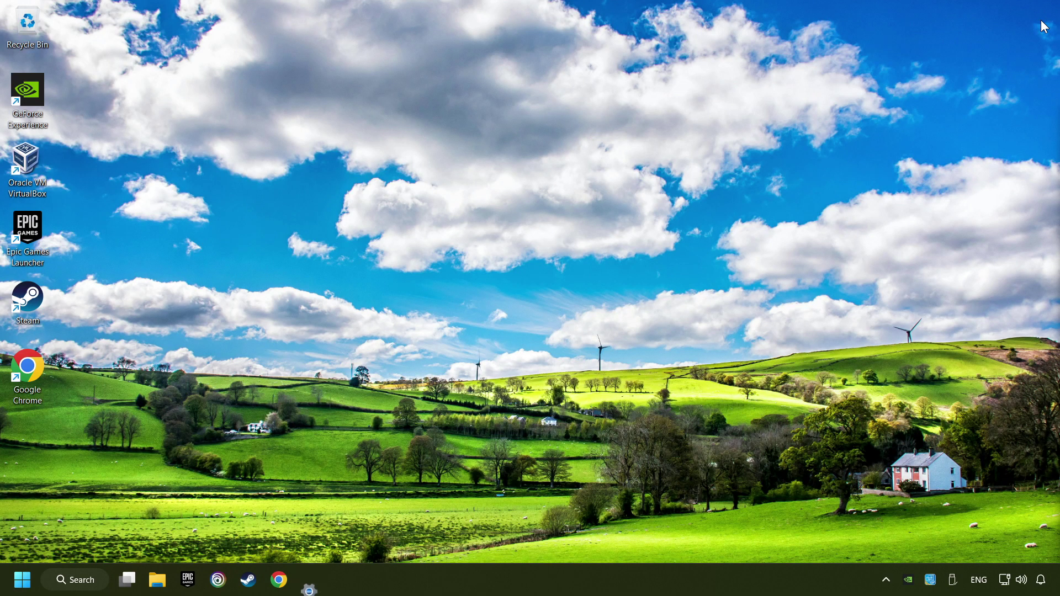
Open Sound settings from the speaker icon and raise output volume from 68 to 74.
{"action": "right_click", "coordinate": [1025, 585]}
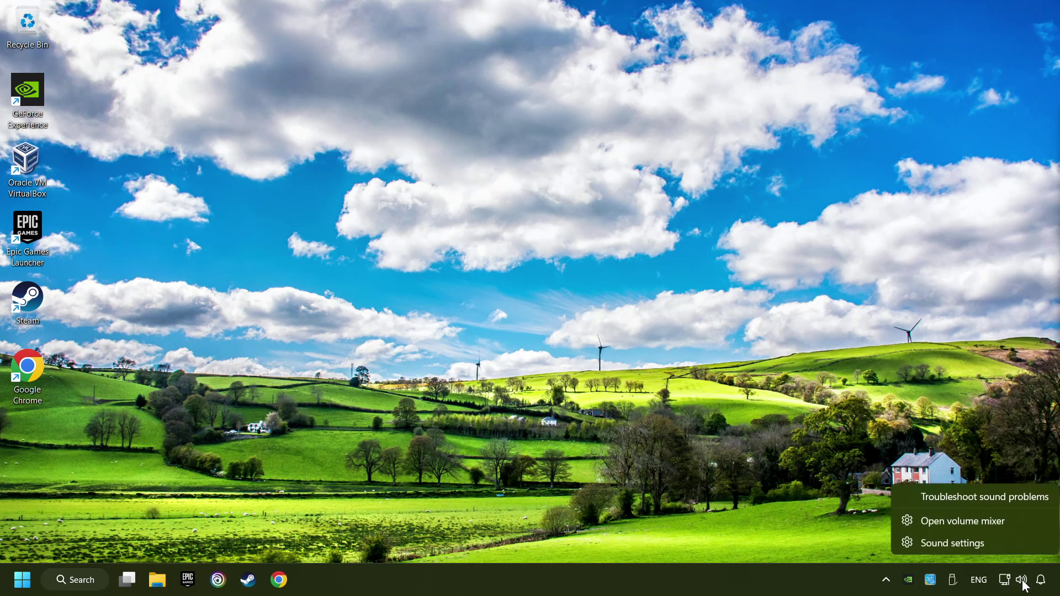
{"action": "left_click", "coordinate": [1013, 543]}
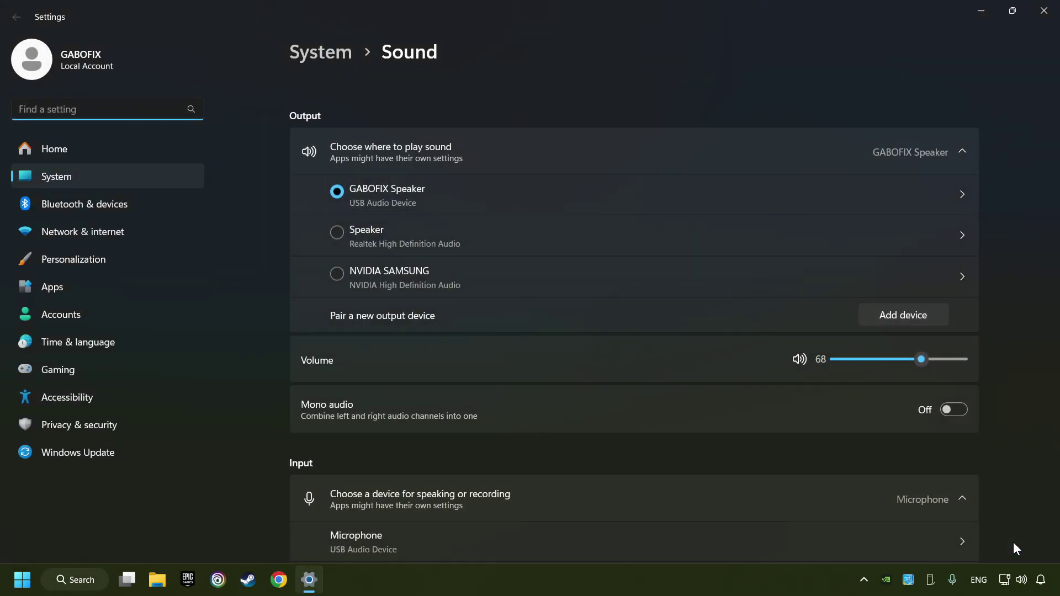
{"action": "left_click", "coordinate": [339, 196]}
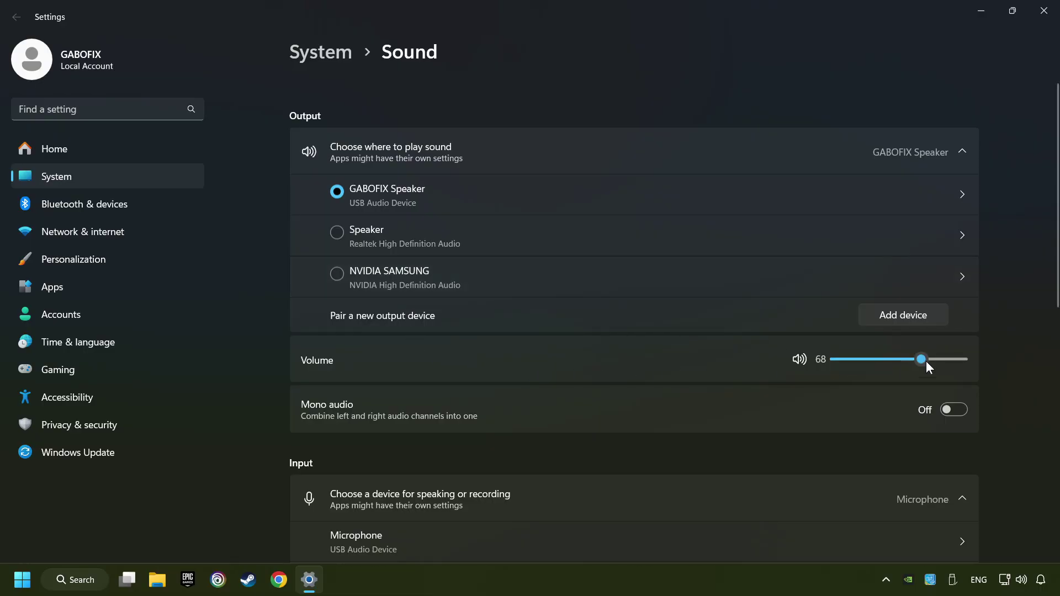
{"action": "left_click_drag", "start_coordinate": [927, 361], "coordinate": [931, 364]}
{"action": "scroll", "coordinate": [651, 366], "scroll_direction": "down", "scroll_amount": 2}
{"action": "scroll", "coordinate": [652, 366], "scroll_direction": "down", "scroll_amount": 2}
{"action": "scroll", "coordinate": [652, 365], "scroll_direction": "down", "scroll_amount": 1}
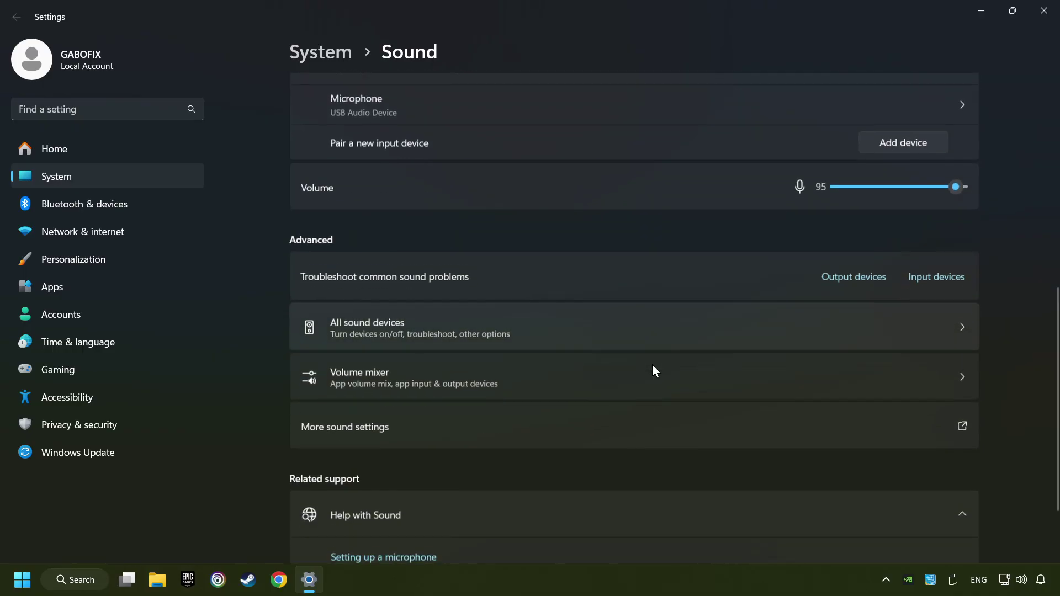
{"action": "scroll", "coordinate": [652, 366], "scroll_direction": "down", "scroll_amount": 1}
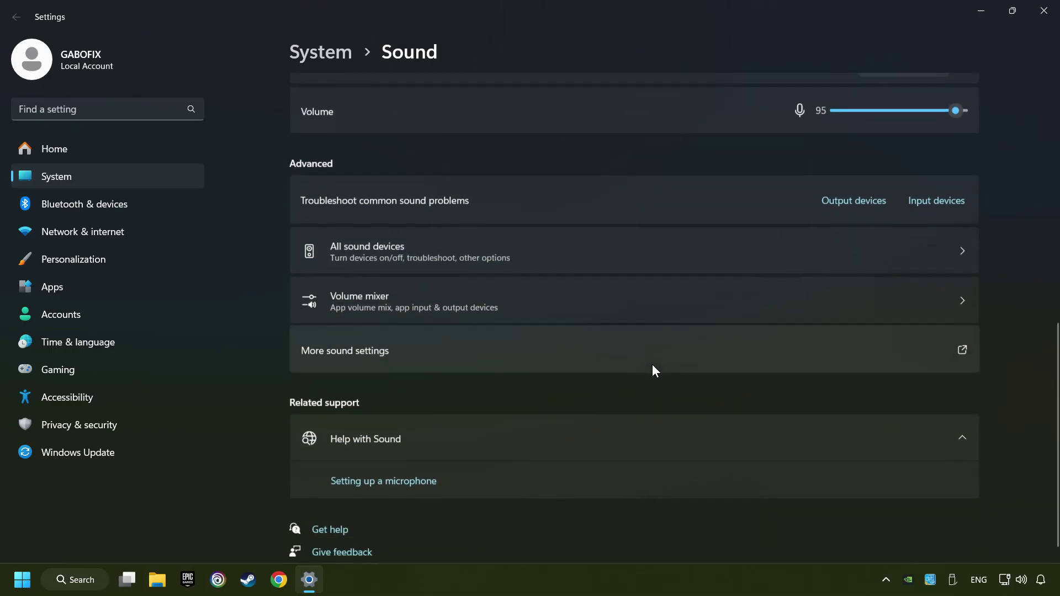
In More sound settings, disable NVIDIA SAMSUNG and Realtek Speaker, then select GABOFIX Speaker.
{"action": "left_click", "coordinate": [415, 361]}
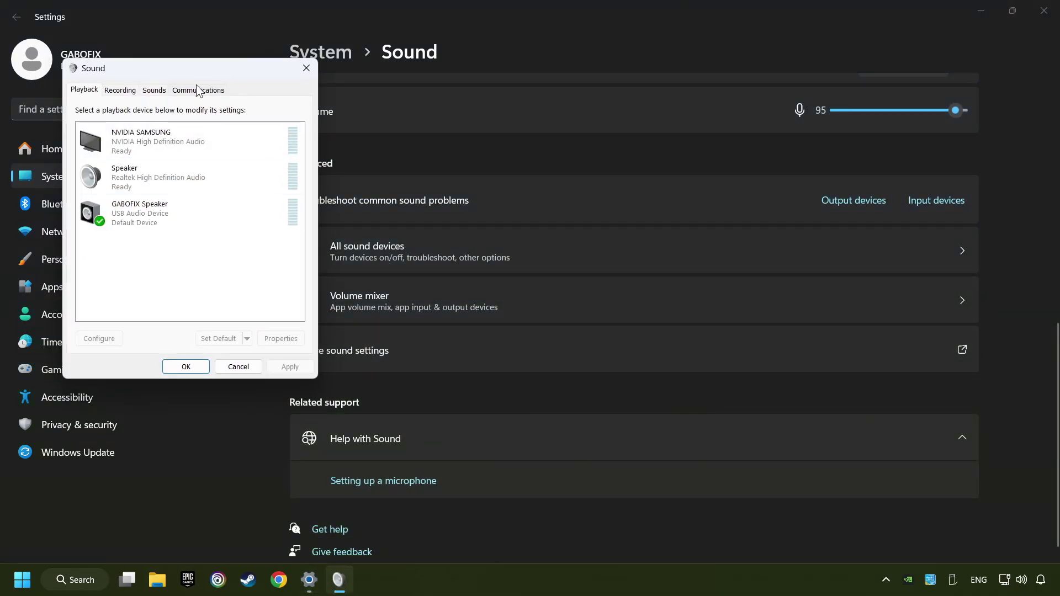
{"action": "mouse_move", "coordinate": [198, 73]}
{"action": "left_mouse_down"}
{"action": "mouse_move", "coordinate": [526, 168]}
{"action": "mouse_move", "coordinate": [542, 152]}
{"action": "left_mouse_up"}
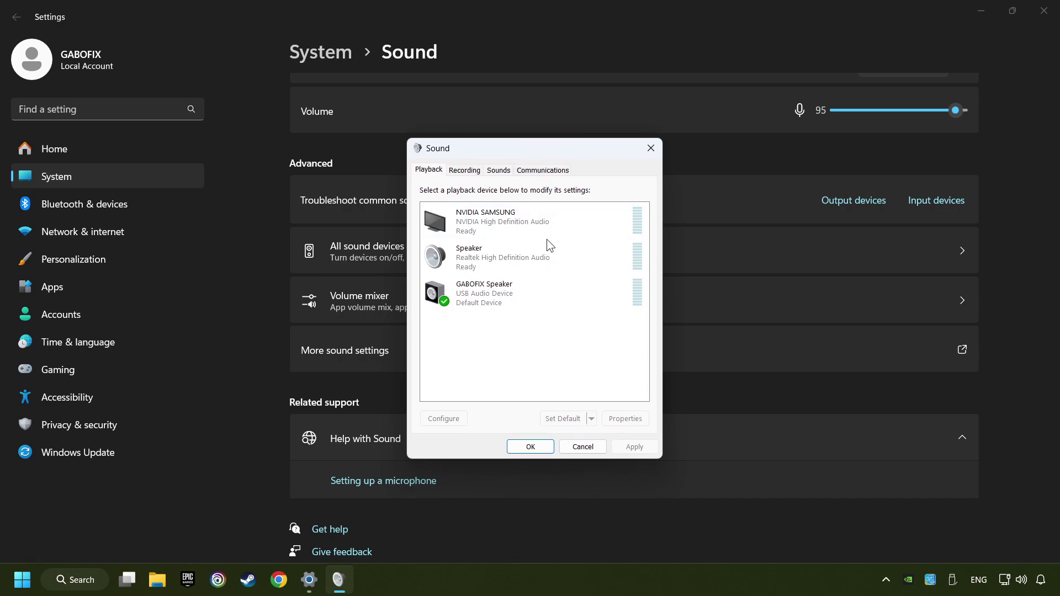
{"action": "right_click", "coordinate": [575, 212]}
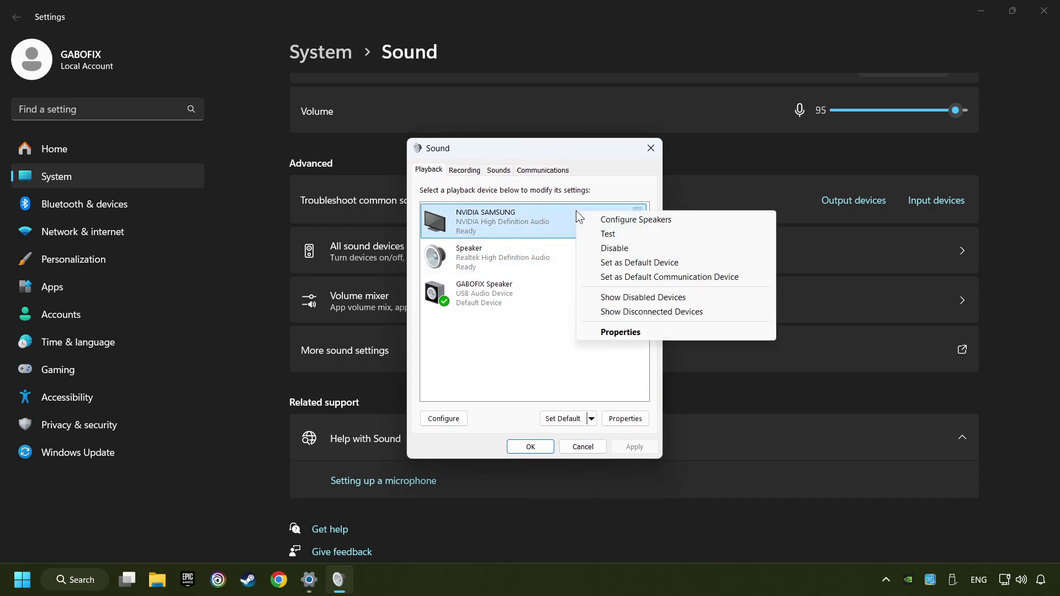
{"action": "left_click", "coordinate": [628, 248]}
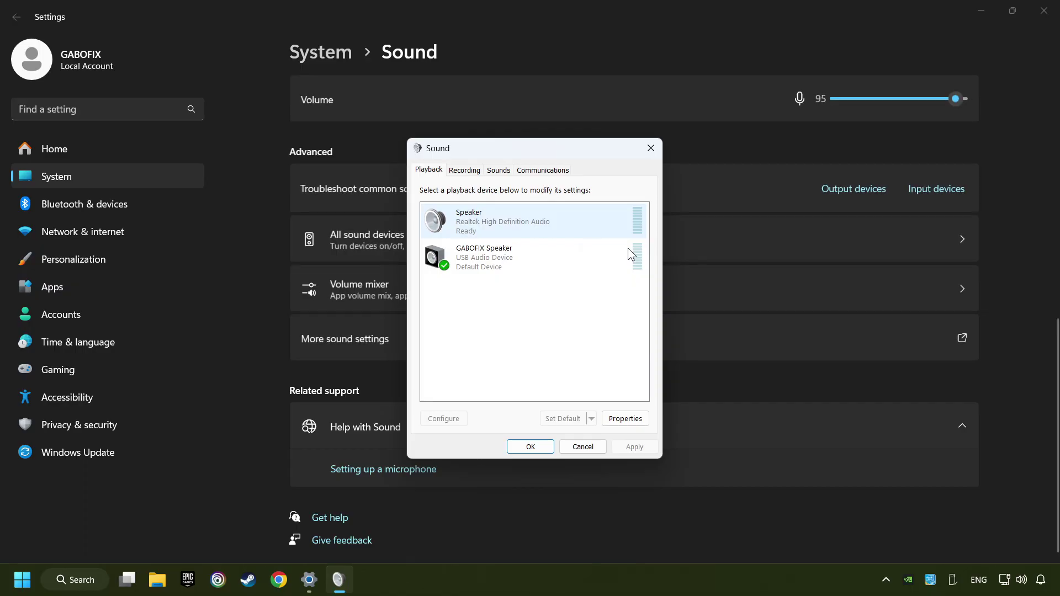
{"action": "right_click", "coordinate": [586, 220]}
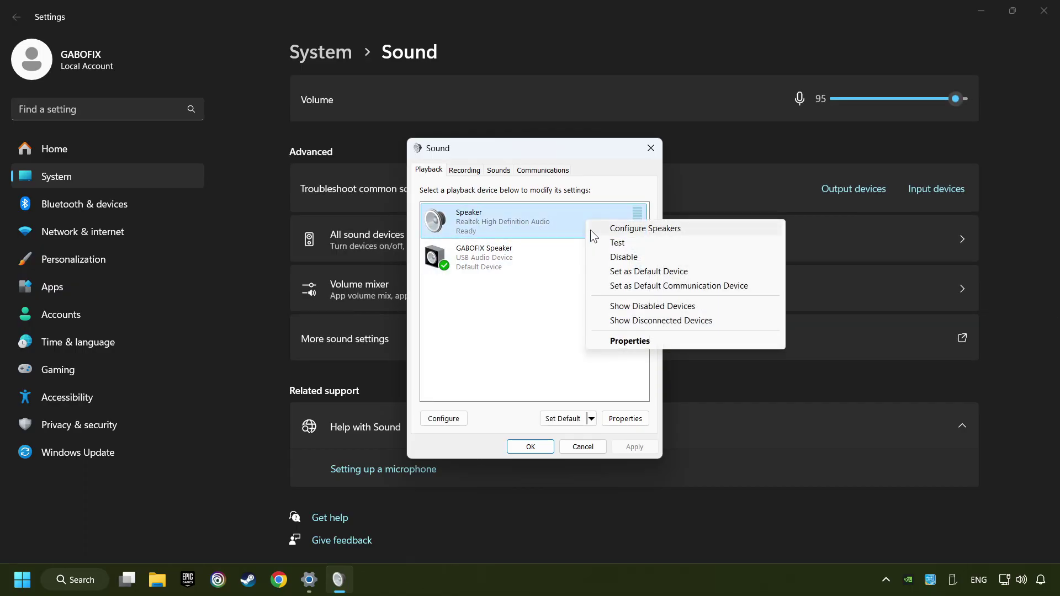
{"action": "left_click", "coordinate": [652, 264]}
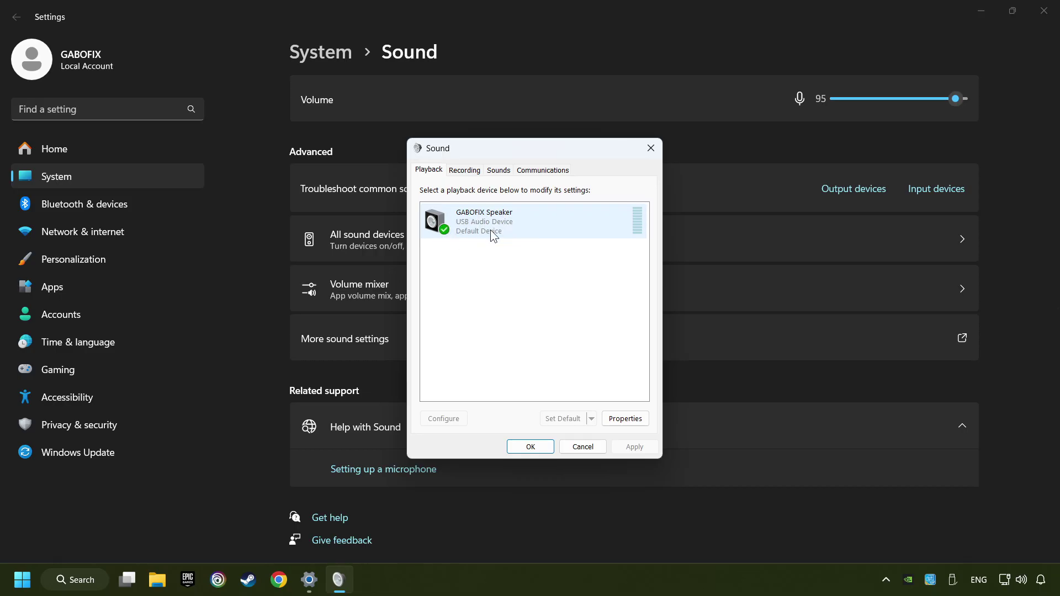
{"action": "left_click", "coordinate": [535, 221]}
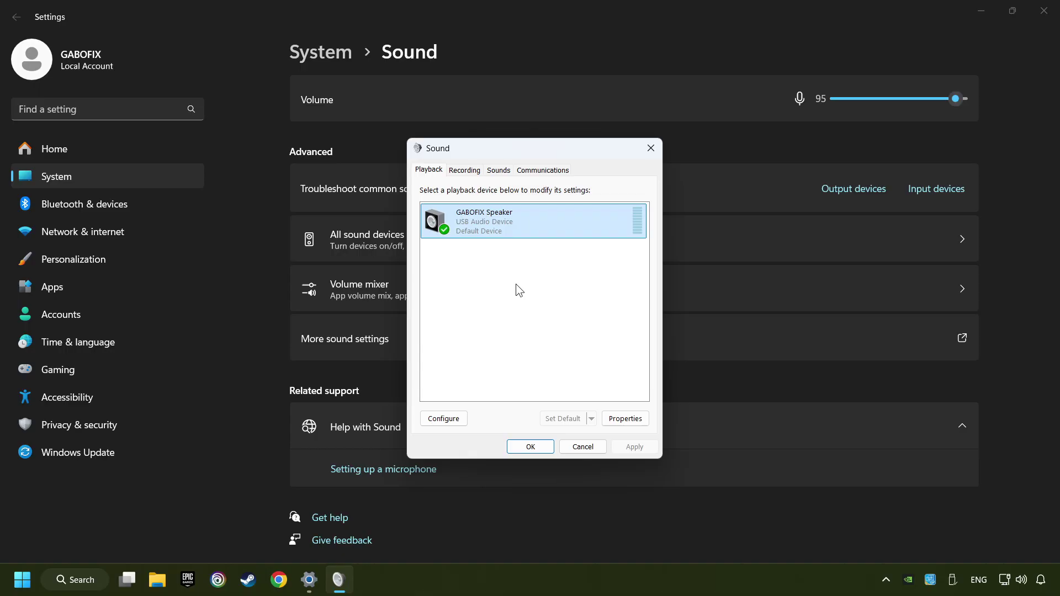
Run Speaker Setup for the USB speaker, keeping the Stereo configuration.
{"action": "left_click", "coordinate": [456, 420]}
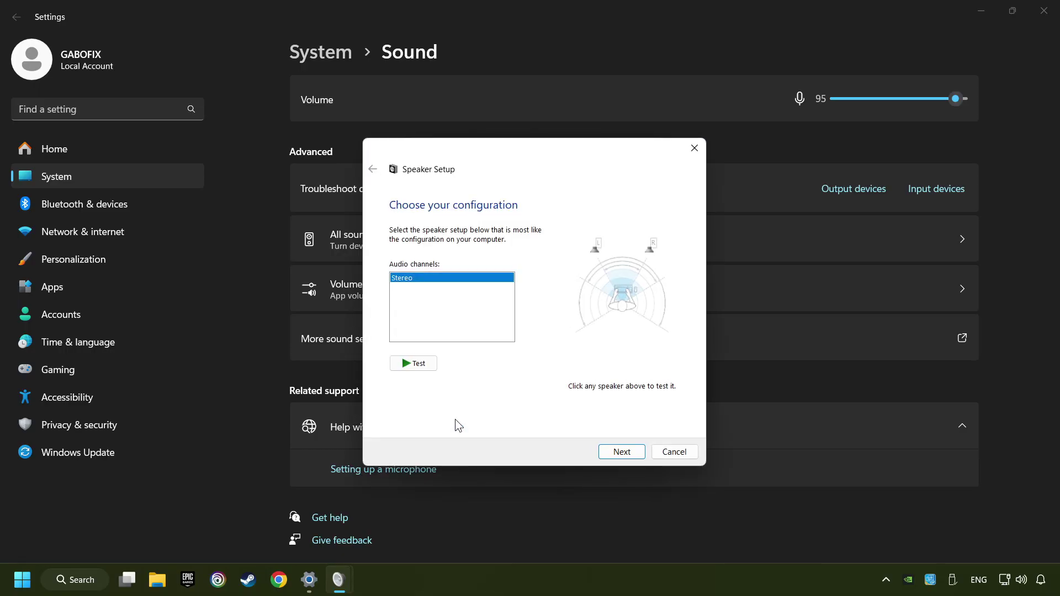
{"action": "left_click", "coordinate": [622, 452]}
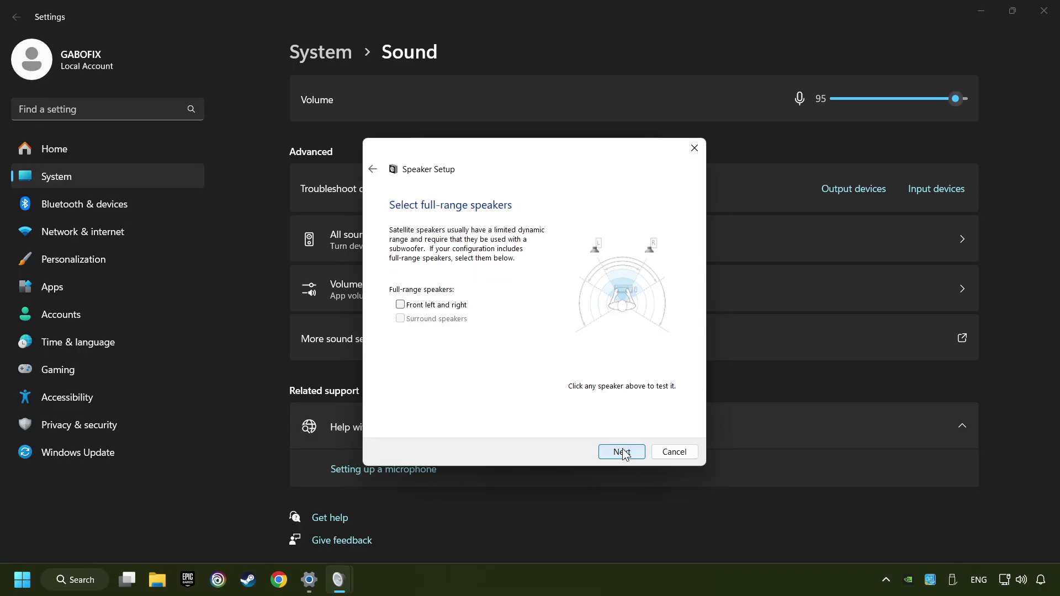
{"action": "left_click", "coordinate": [622, 452]}
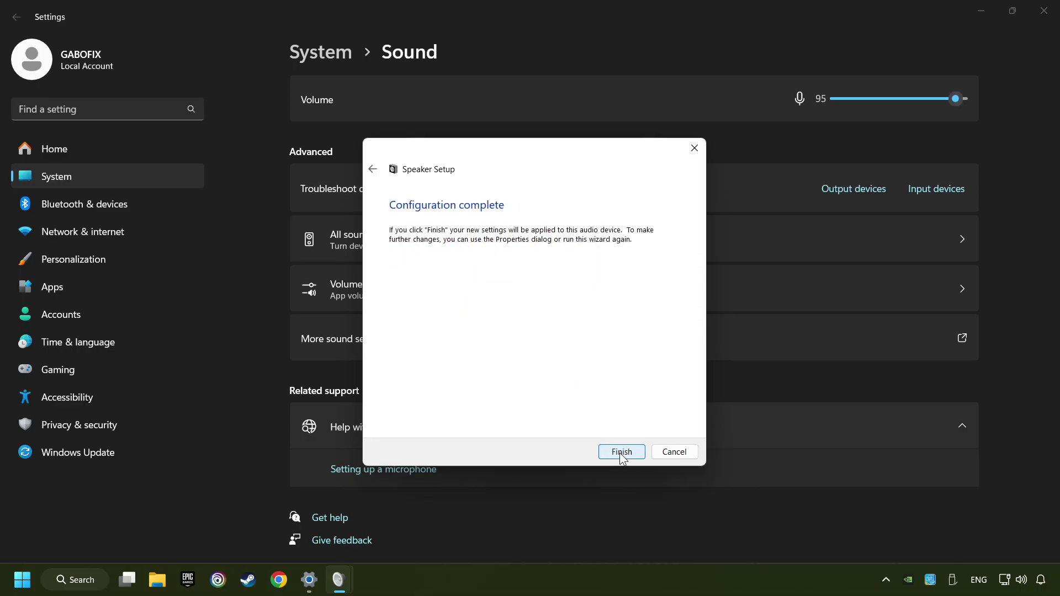
{"action": "left_click", "coordinate": [622, 453]}
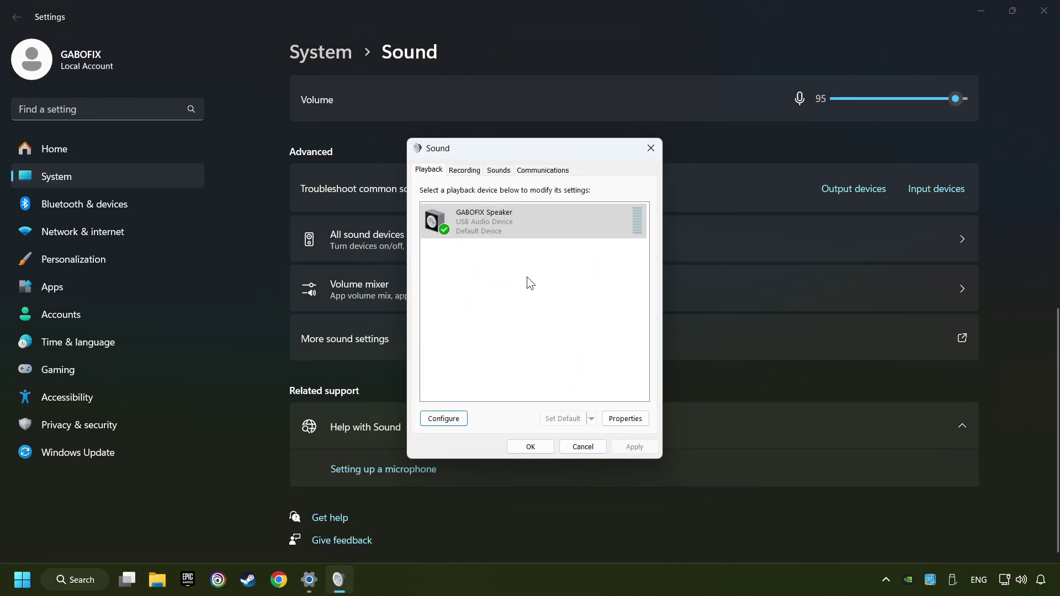
In the USB speaker's properties, disable all enhancements and apply.
{"action": "left_click", "coordinate": [528, 233]}
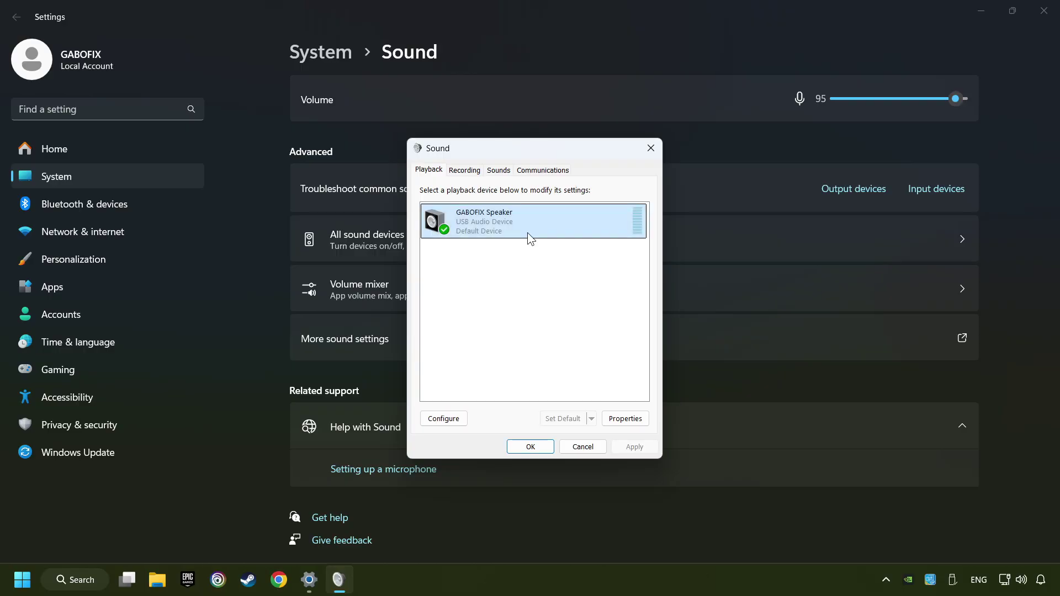
{"action": "left_click", "coordinate": [639, 425]}
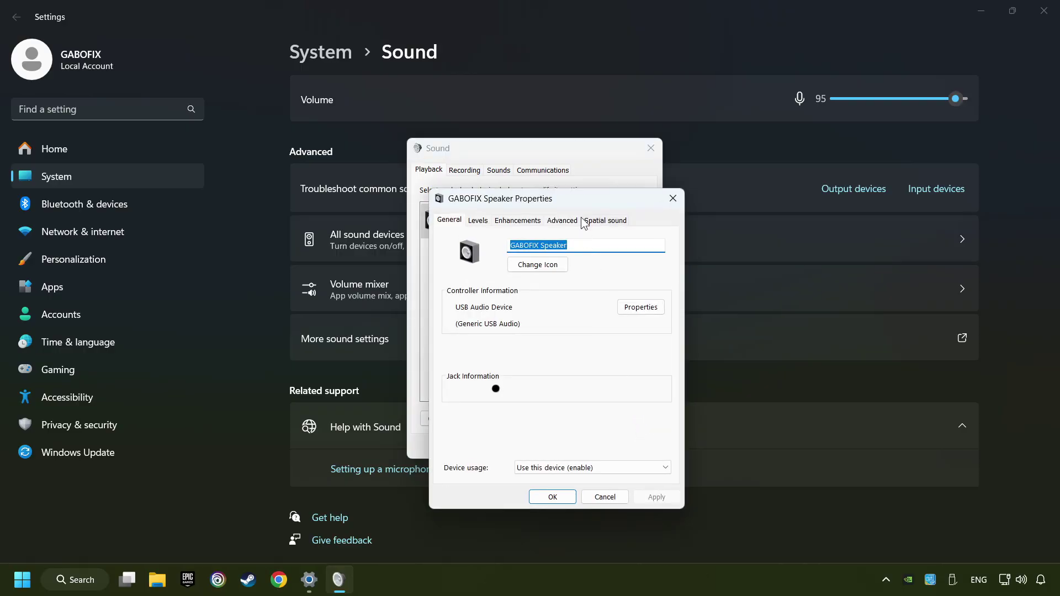
{"action": "left_click_drag", "start_coordinate": [580, 205], "coordinate": [565, 155]}
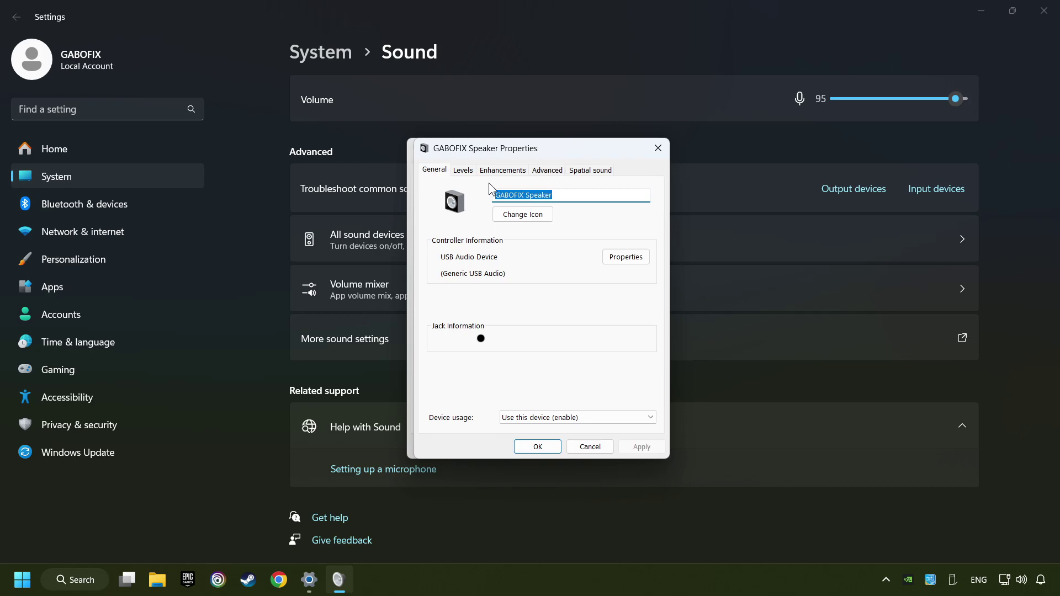
{"action": "left_click", "coordinate": [504, 176]}
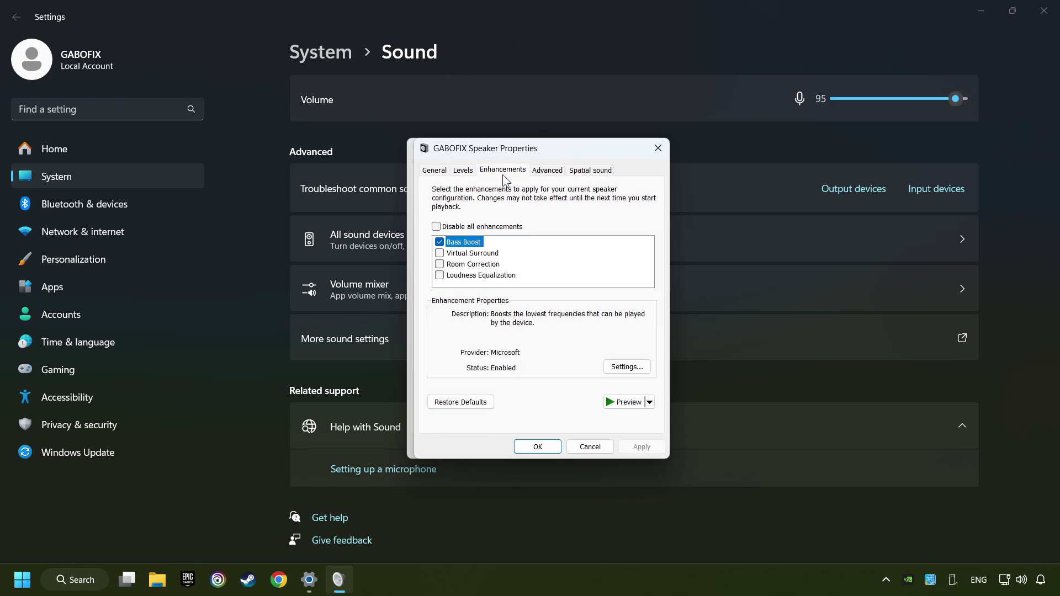
{"action": "left_click", "coordinate": [437, 227]}
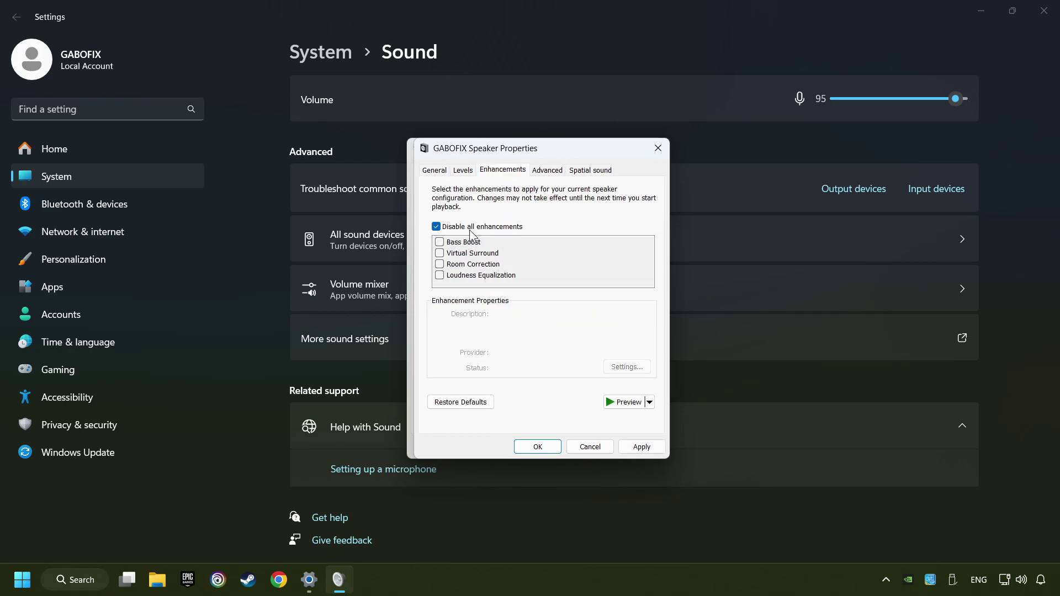
{"action": "left_click", "coordinate": [643, 448]}
Keep the default format at 16 bit, 48000 Hz on the Advanced settings.
{"action": "left_click", "coordinate": [547, 172]}
{"action": "left_click", "coordinate": [552, 236]}
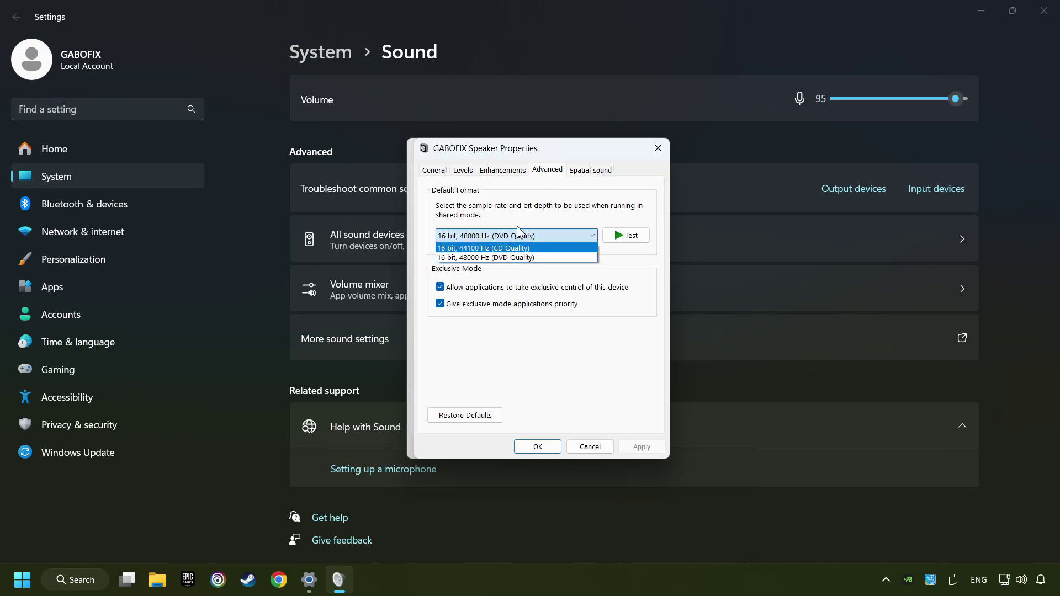
{"action": "left_click", "coordinate": [527, 258]}
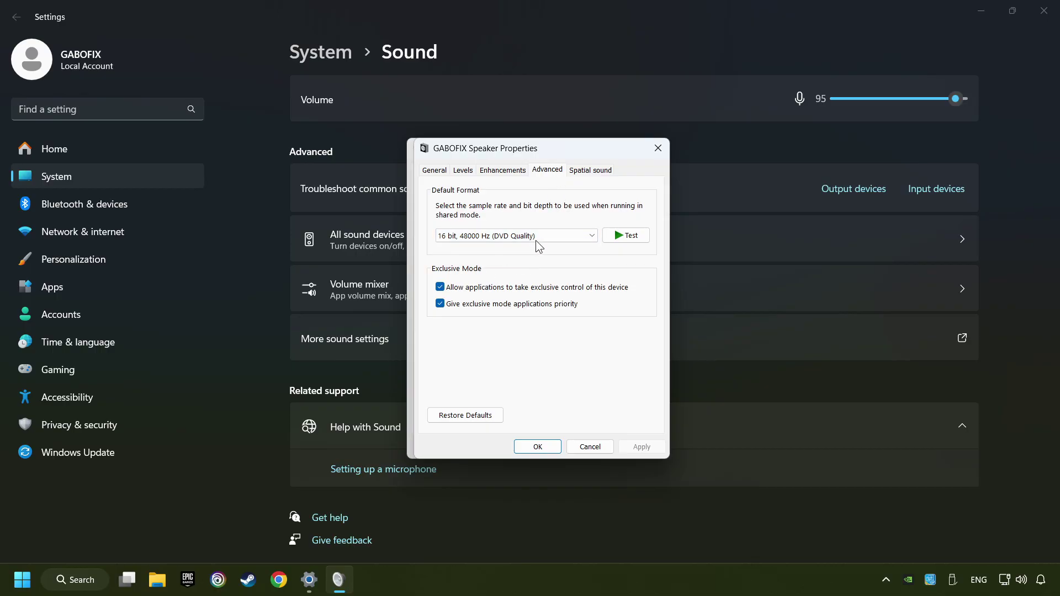
Set spatial sound to Off, apply, and close the speaker properties with OK.
{"action": "left_click", "coordinate": [586, 172]}
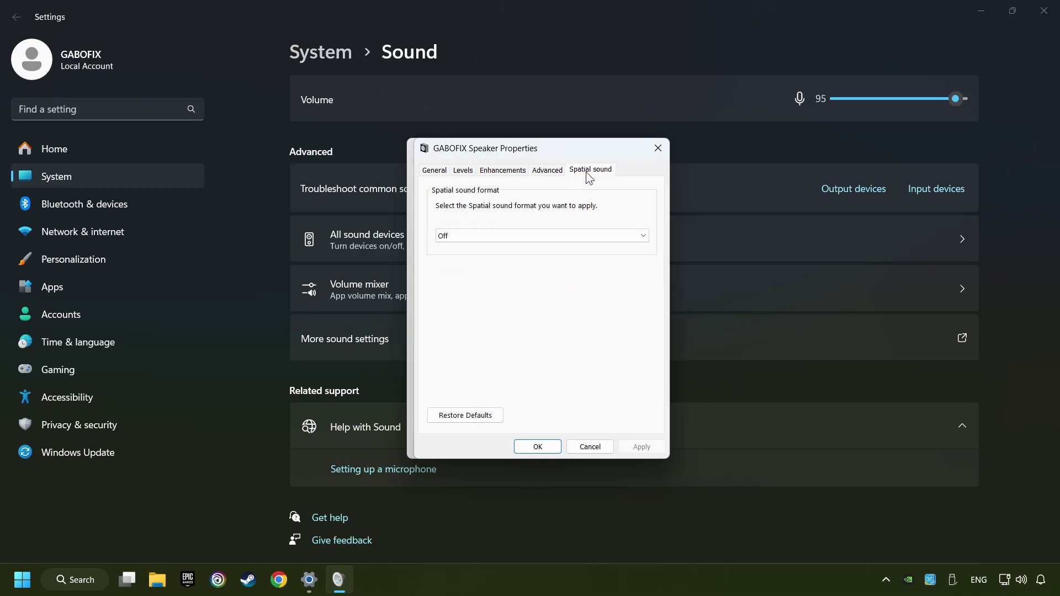
{"action": "left_click", "coordinate": [566, 236]}
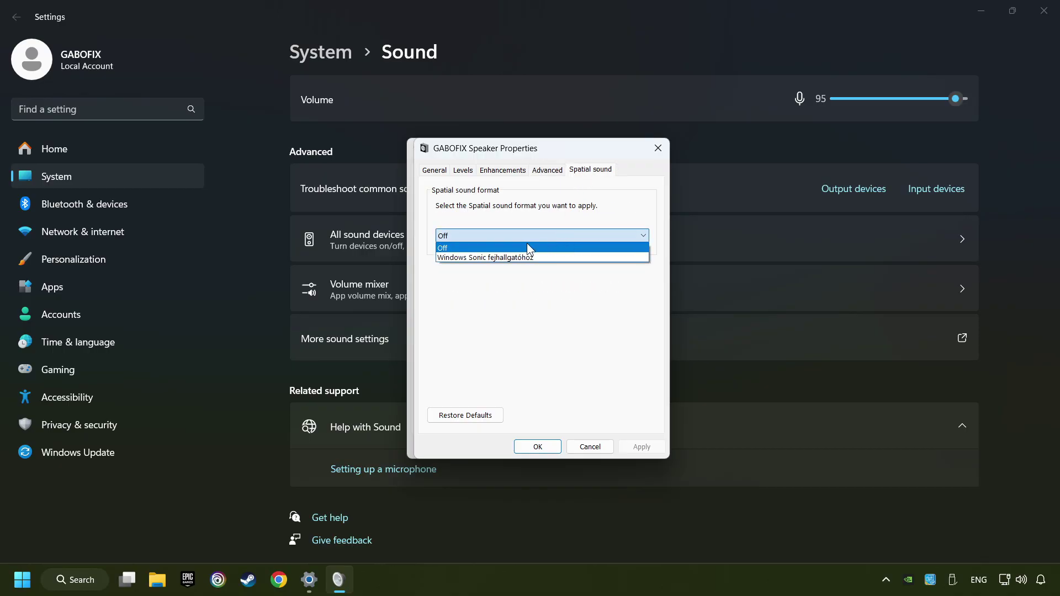
{"action": "left_click", "coordinate": [479, 247]}
{"action": "left_click", "coordinate": [647, 447]}
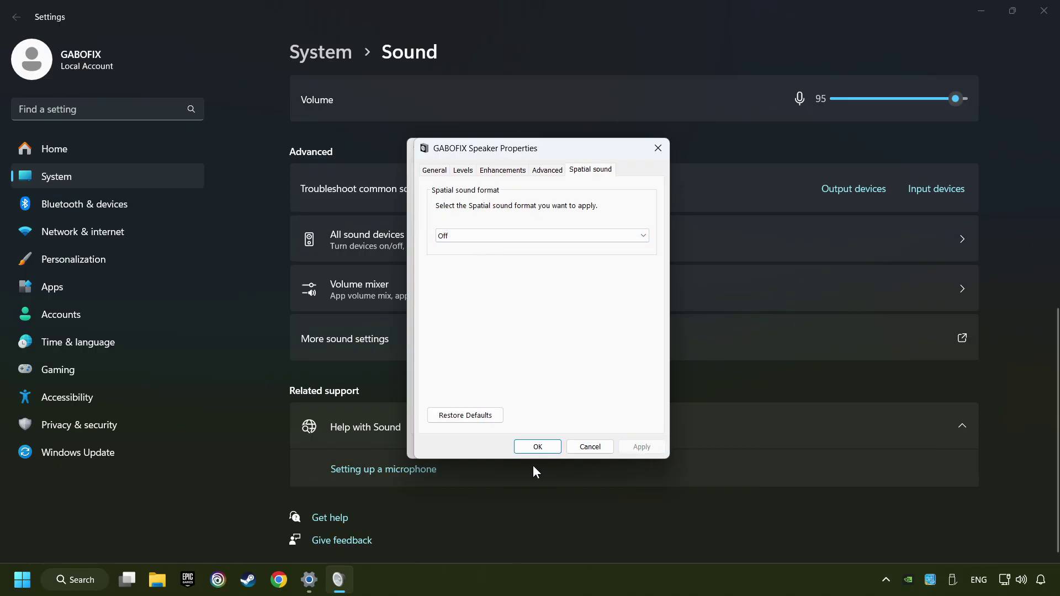
{"action": "left_click", "coordinate": [543, 448]}
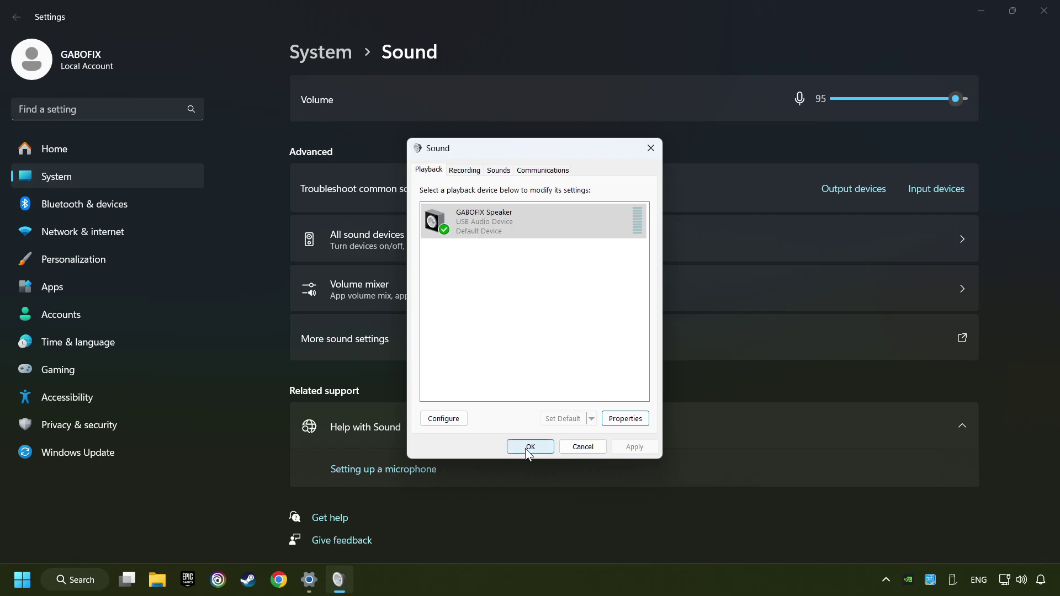
Close the Sound dialog and Settings window, then show the Start menu power options.
{"action": "left_click", "coordinate": [529, 447]}
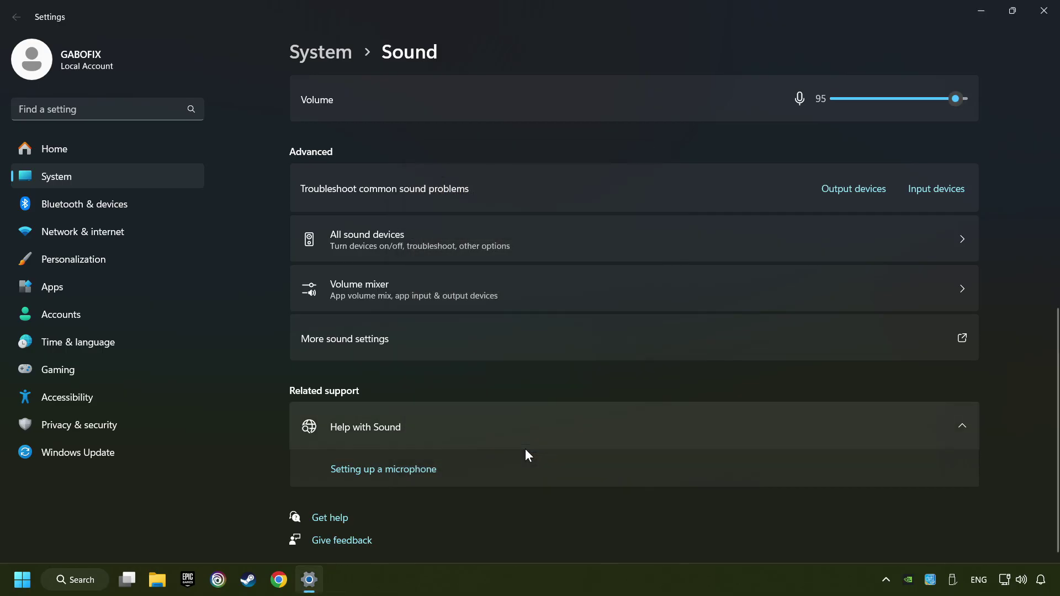
{"action": "left_click", "coordinate": [1044, 11]}
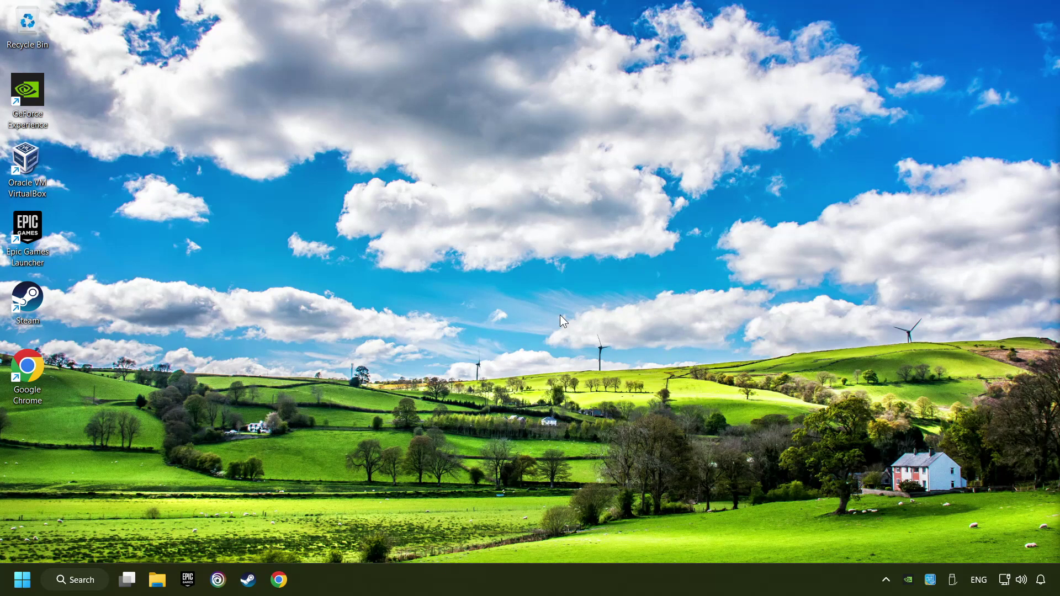
{"action": "left_click", "coordinate": [23, 580]}
{"action": "left_click", "coordinate": [401, 533]}
Open Device Manager maximized and right-click USB Audio Device under Sound, video and game controllers.
{"action": "left_click", "coordinate": [94, 584]}
{"action": "type", "text": "devic"}
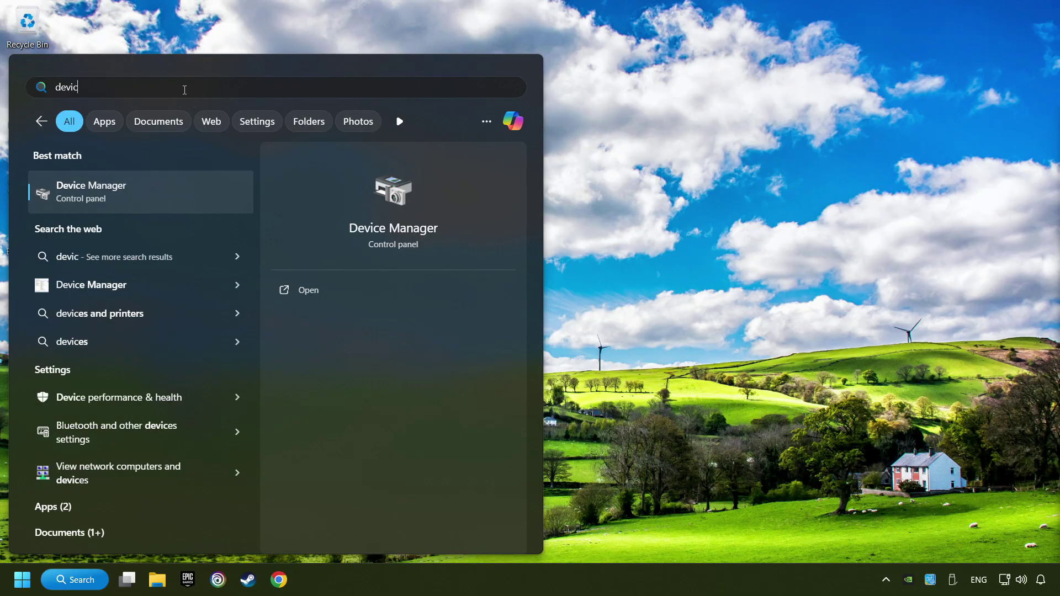
{"action": "type", "text": "e manager"}
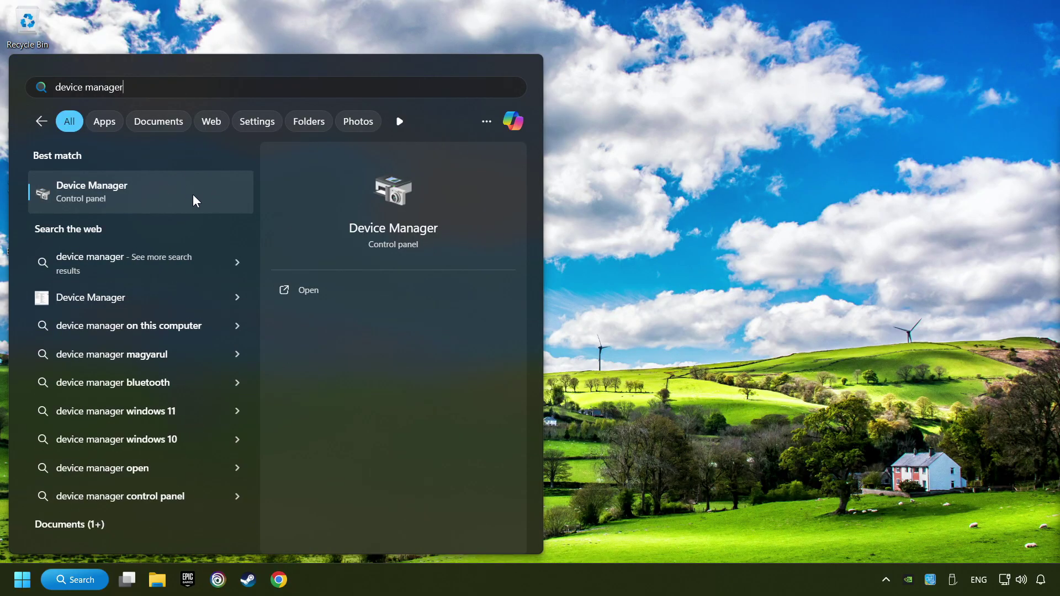
{"action": "left_click", "coordinate": [209, 193]}
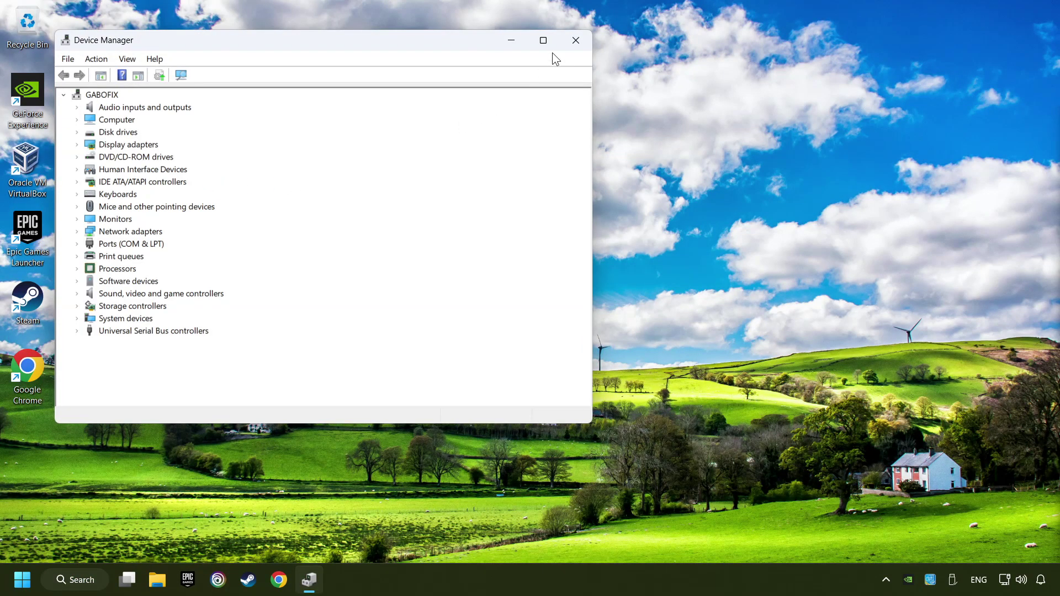
{"action": "left_click", "coordinate": [551, 50]}
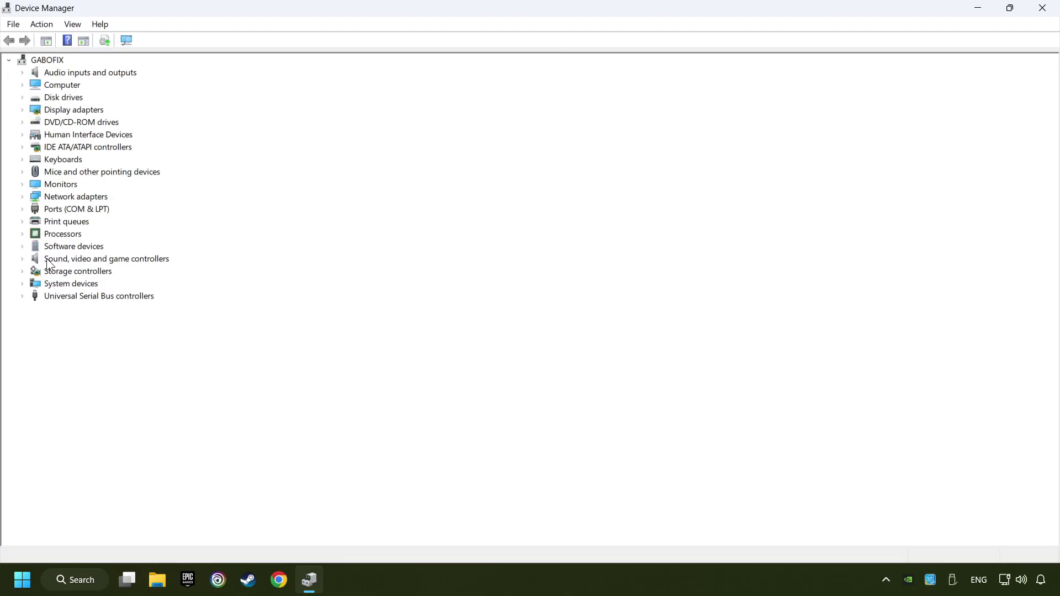
{"action": "left_click", "coordinate": [26, 258]}
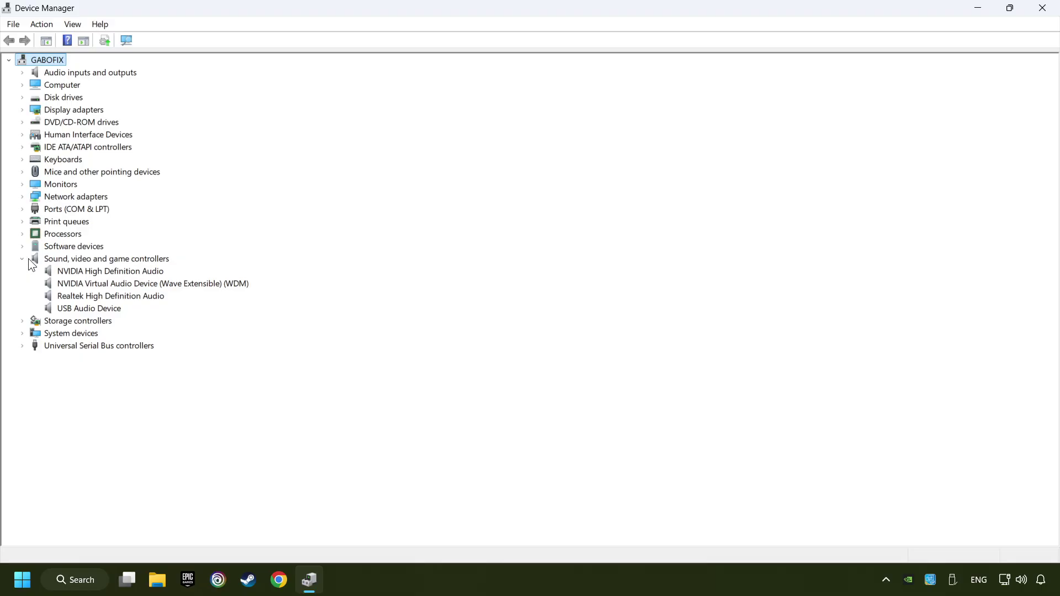
{"action": "right_click", "coordinate": [68, 309]}
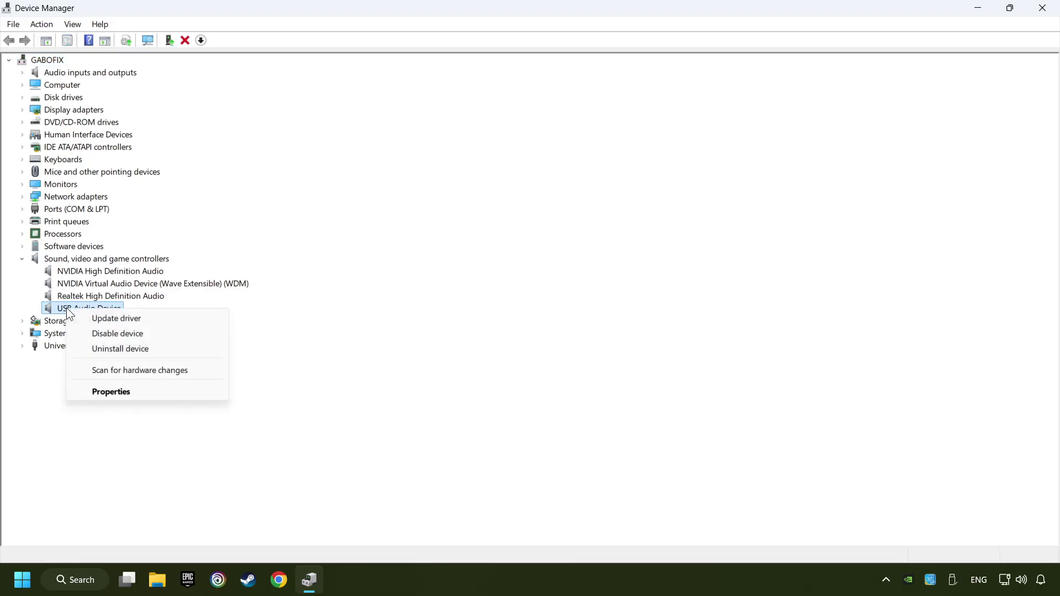
Update the driver by picking the USB Audio Device model from drivers on this computer.
{"action": "left_click", "coordinate": [186, 322]}
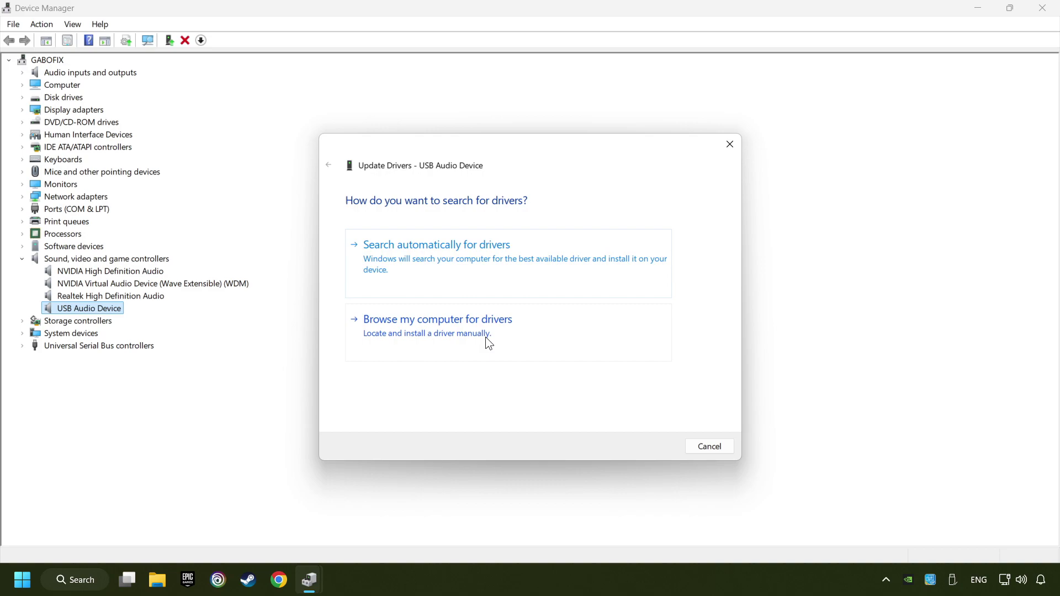
{"action": "left_click", "coordinate": [500, 336]}
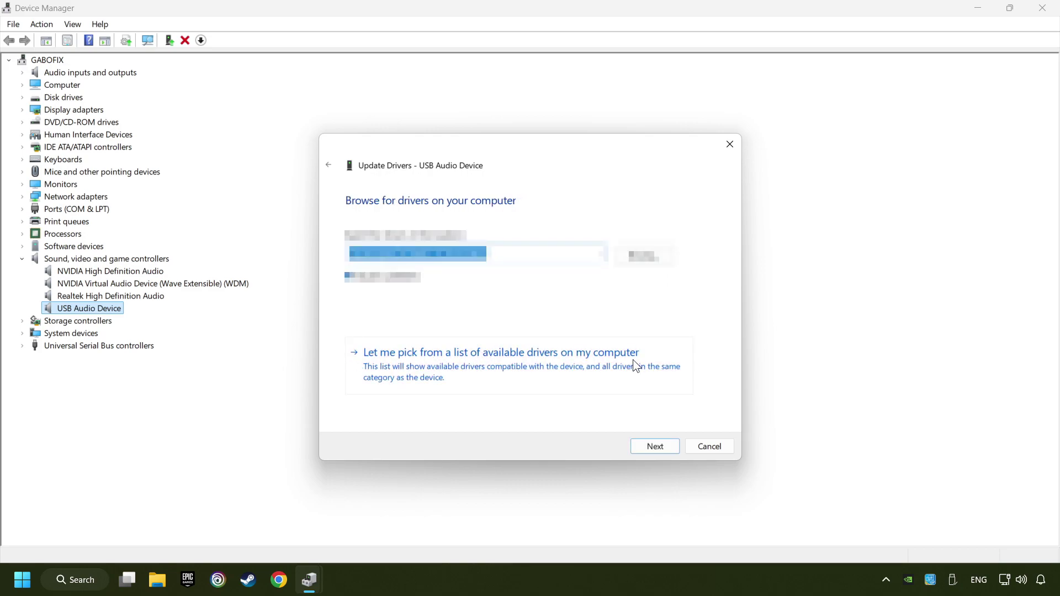
{"action": "left_click", "coordinate": [503, 372]}
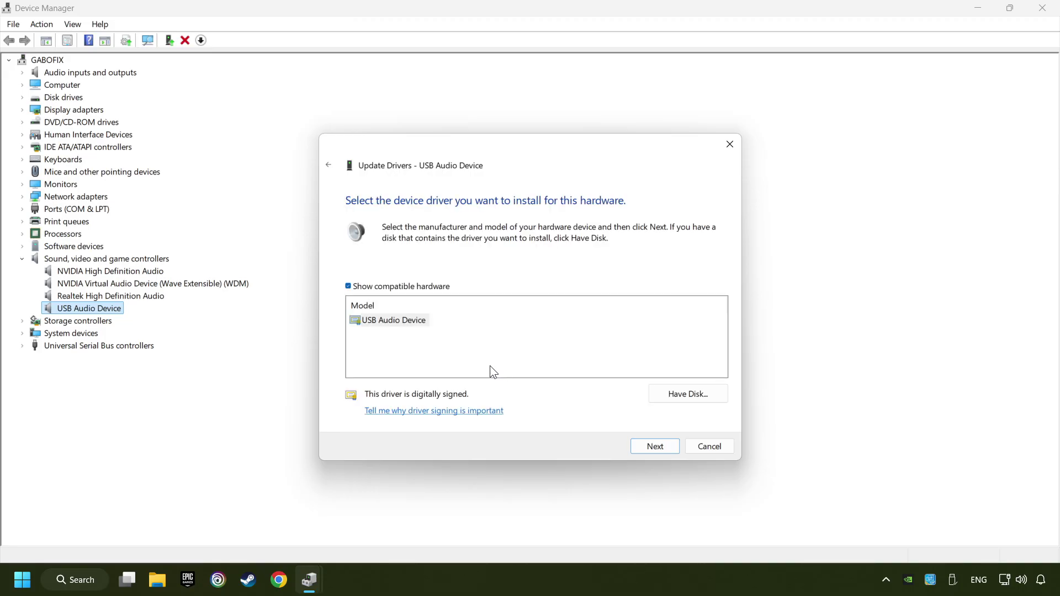
{"action": "left_click", "coordinate": [376, 325]}
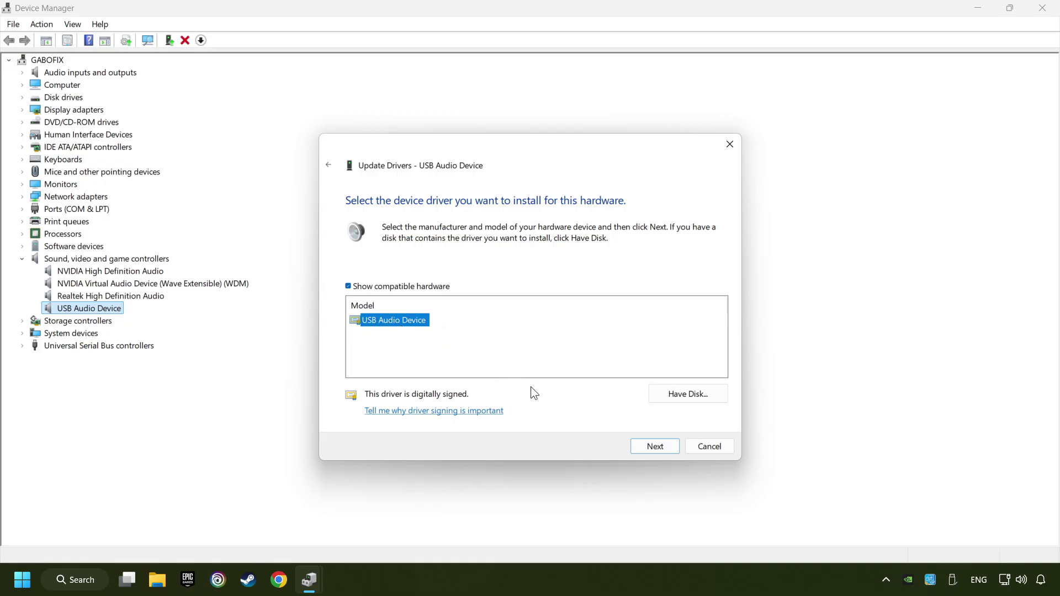
{"action": "left_click", "coordinate": [656, 447]}
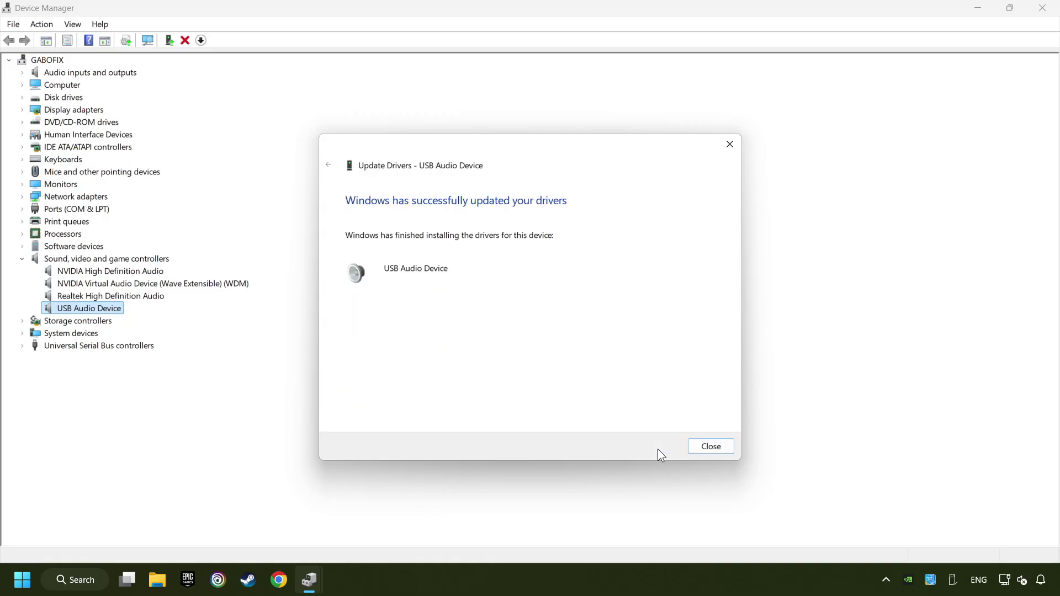
{"action": "left_click", "coordinate": [717, 456]}
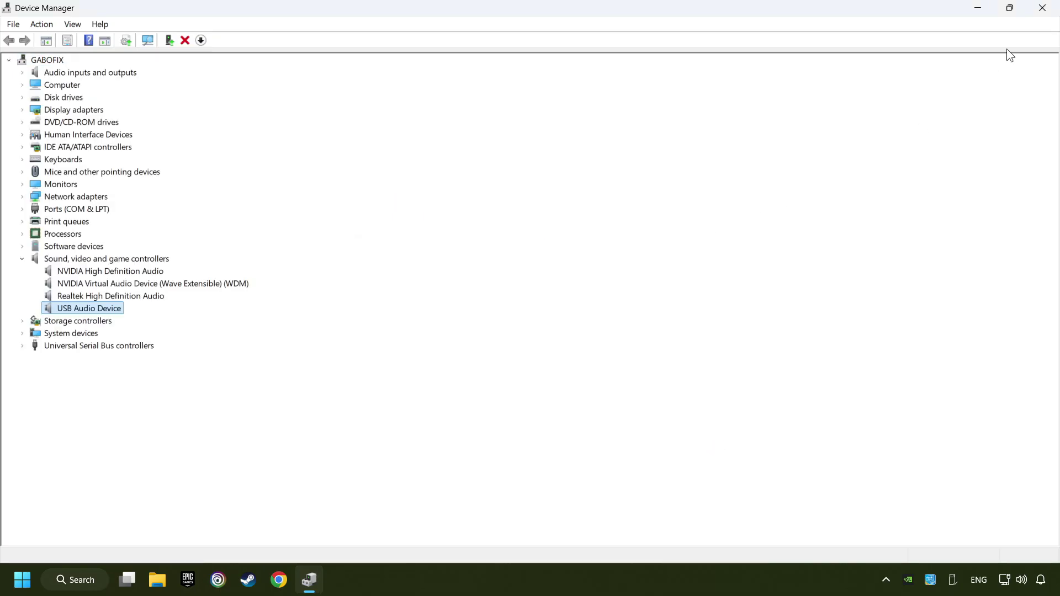
Close Device Manager and show the Restart option in the Start menu power options.
{"action": "left_click", "coordinate": [1042, 9]}
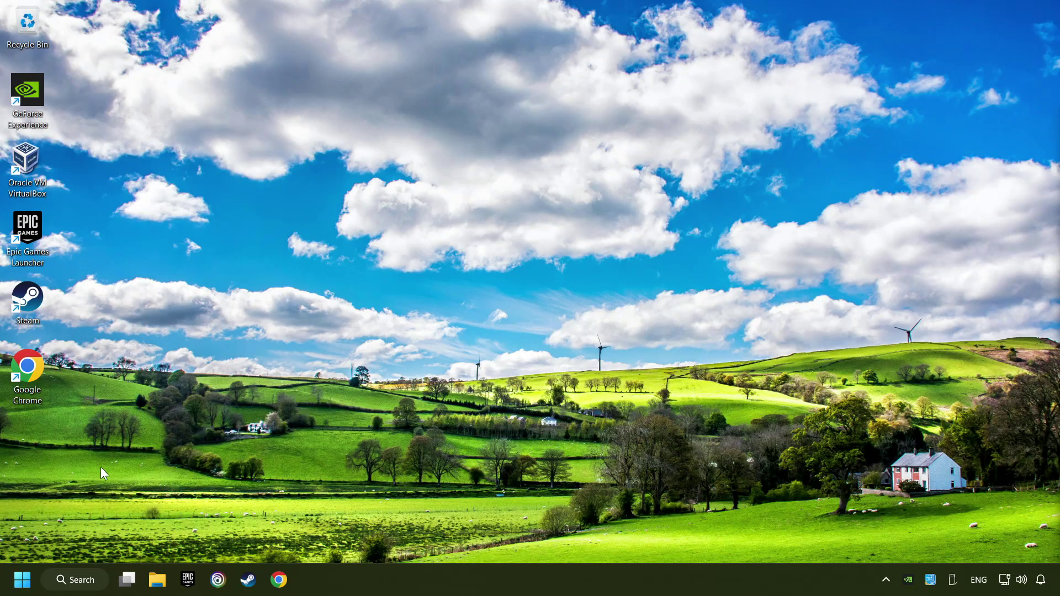
{"action": "left_click", "coordinate": [22, 579]}
{"action": "left_click", "coordinate": [387, 525]}
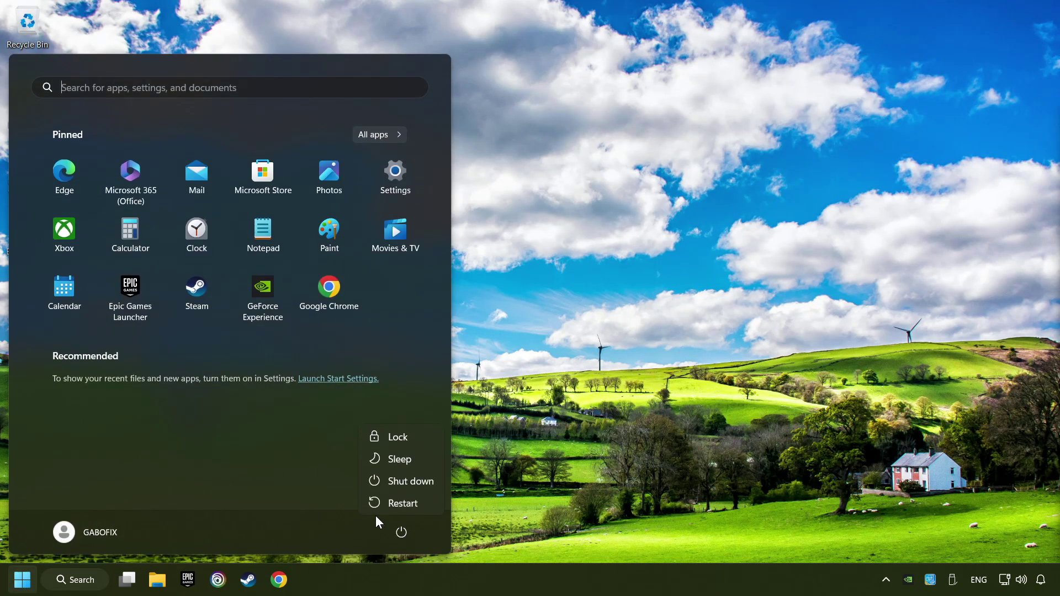